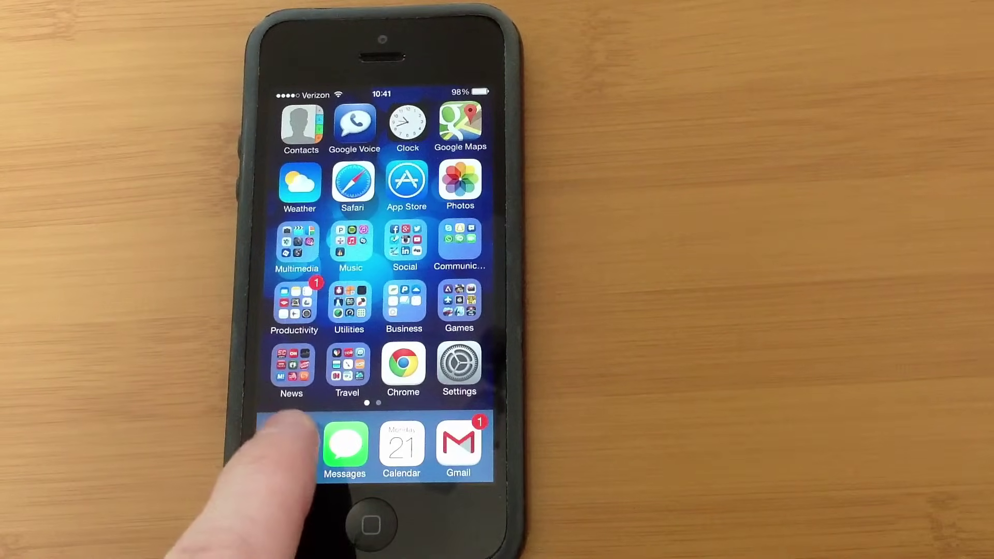
left_click(294, 447)
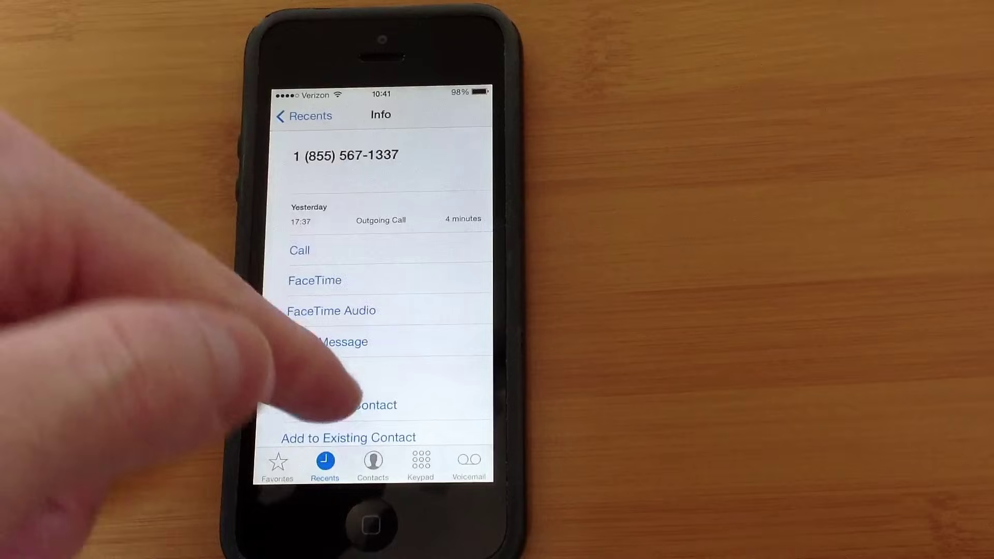
scroll(349, 350, "down", 3)
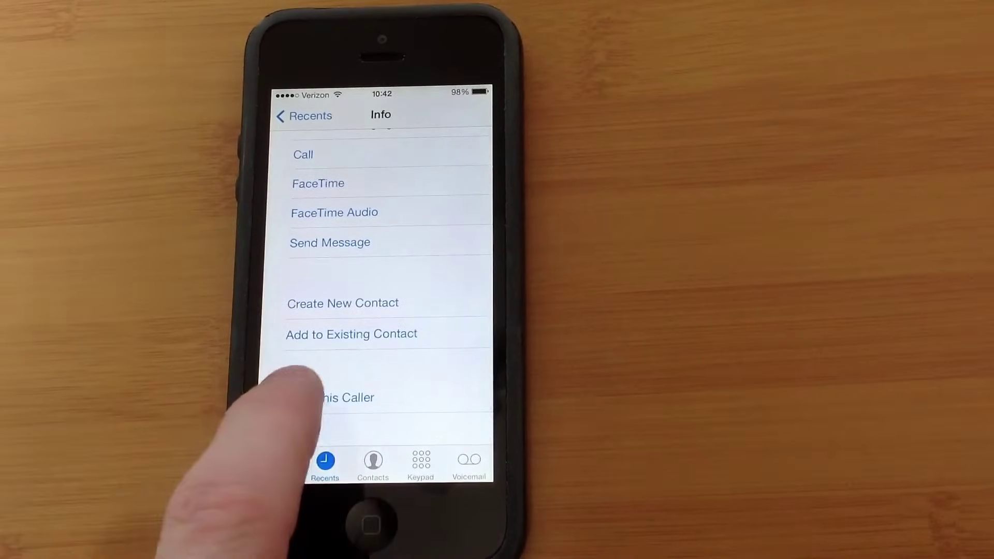
left_click(333, 398)
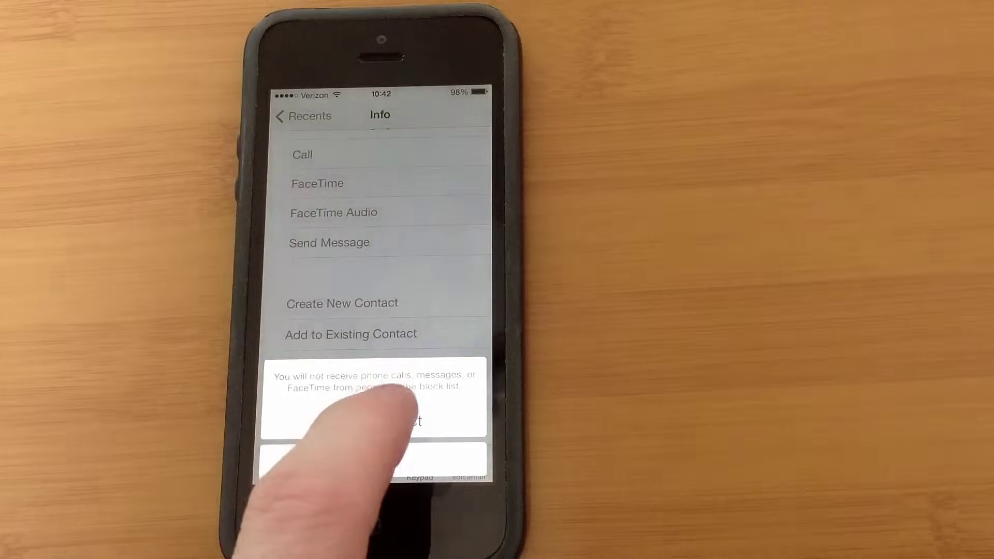
left_click(375, 420)
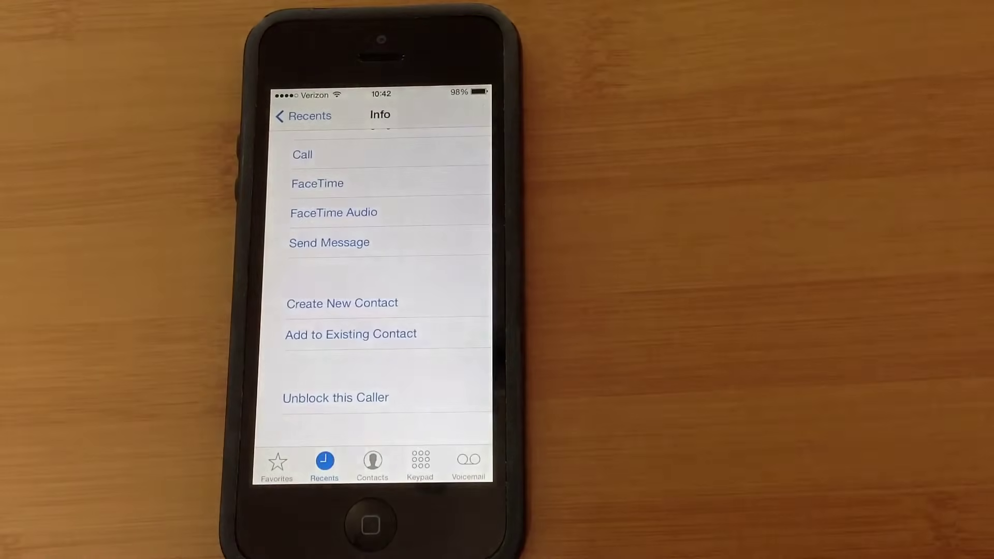